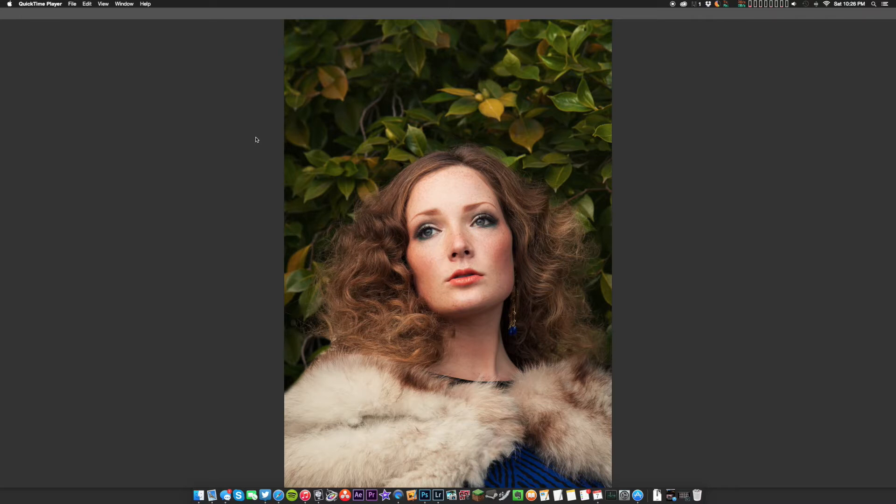
Switch to Photoshop and examine the face and eyes in the portrait up close
left_click(254, 140)
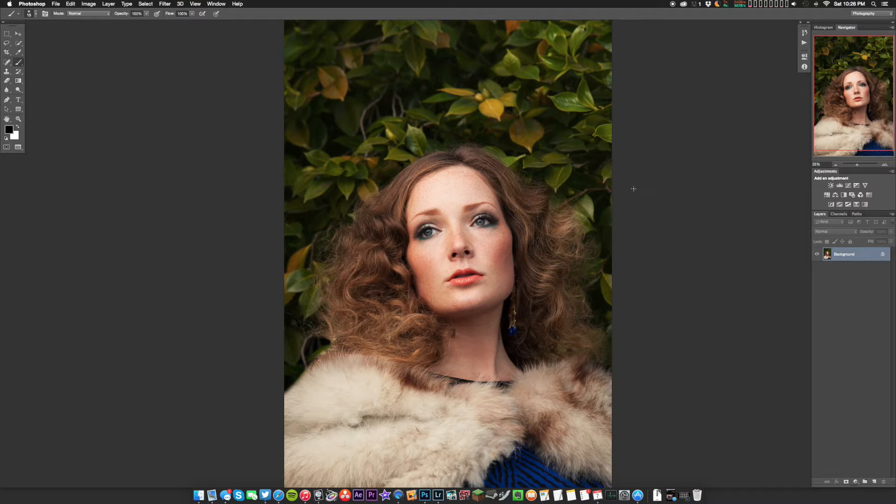
mouse_move(684, 217)
left_mouse_down()
mouse_move(664, 195)
mouse_move(674, 191)
mouse_move(678, 204)
mouse_move(656, 276)
mouse_move(644, 192)
mouse_move(652, 193)
left_mouse_up()
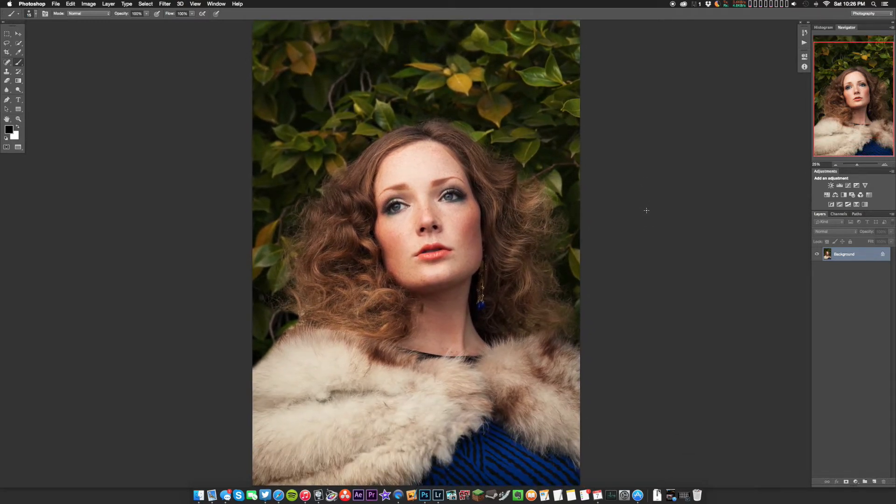
key("super+plus")
key("super+plus")
key("super+plus")
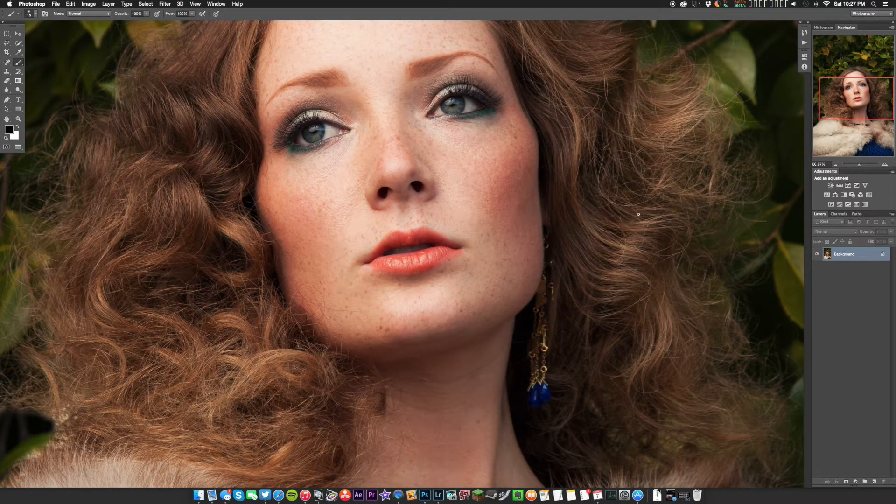
left_click_drag(541, 132, 640, 194)
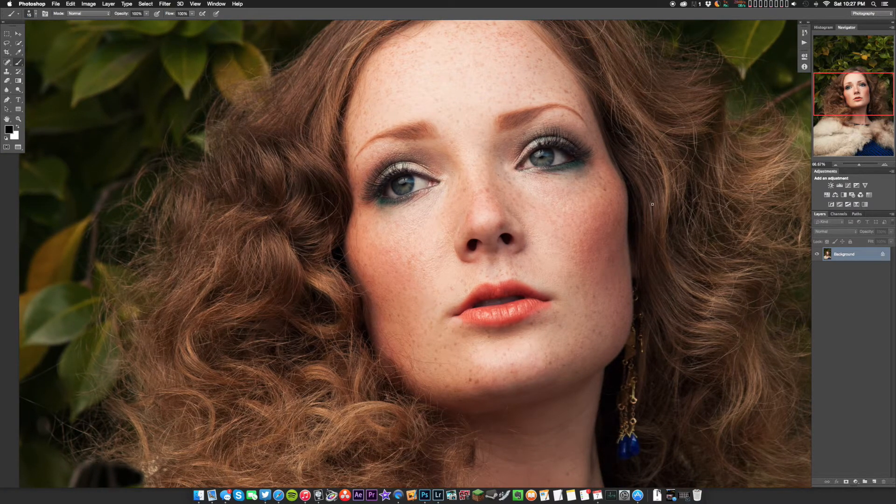
key("super+equal")
left_click_drag(601, 146, 527, 141)
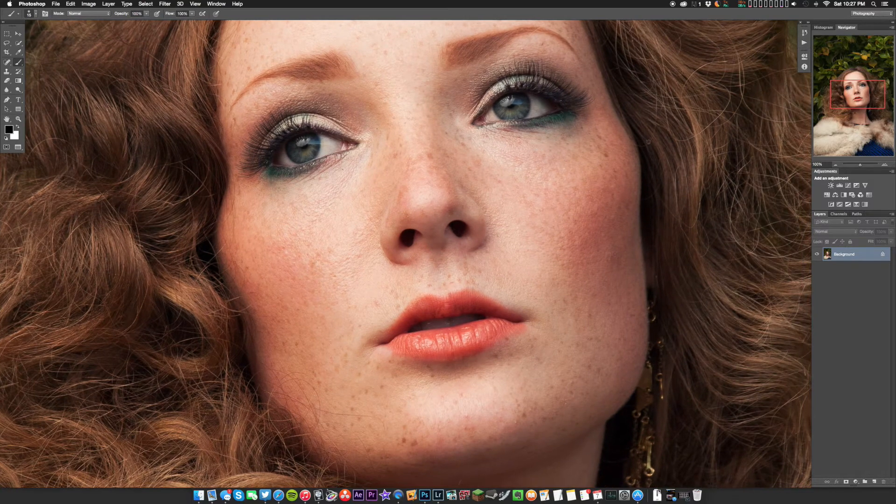
left_click_drag(664, 120, 640, 135)
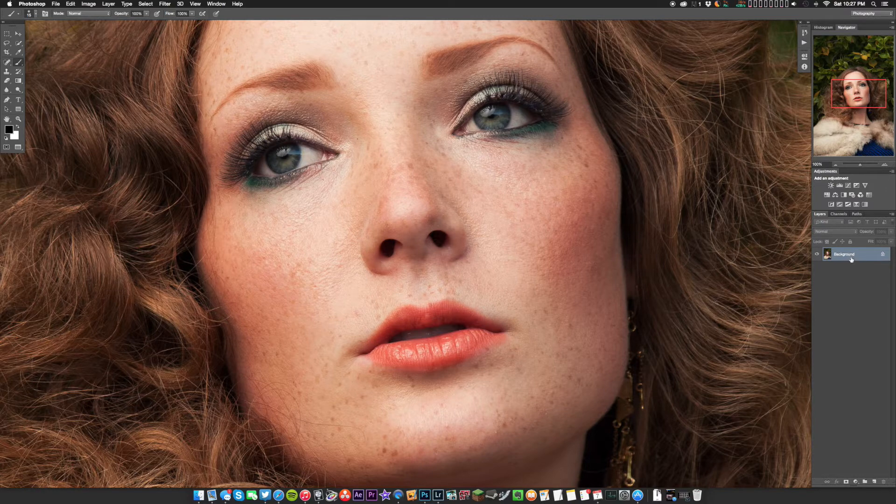
Duplicate the Background layer twice and rename the topmost copy "Eyes"
left_click_drag(851, 258, 874, 482)
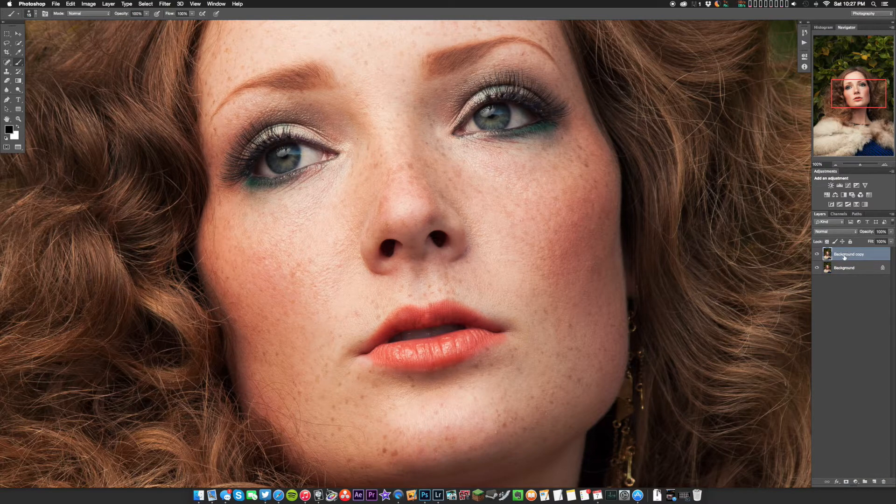
left_click_drag(858, 252, 872, 485)
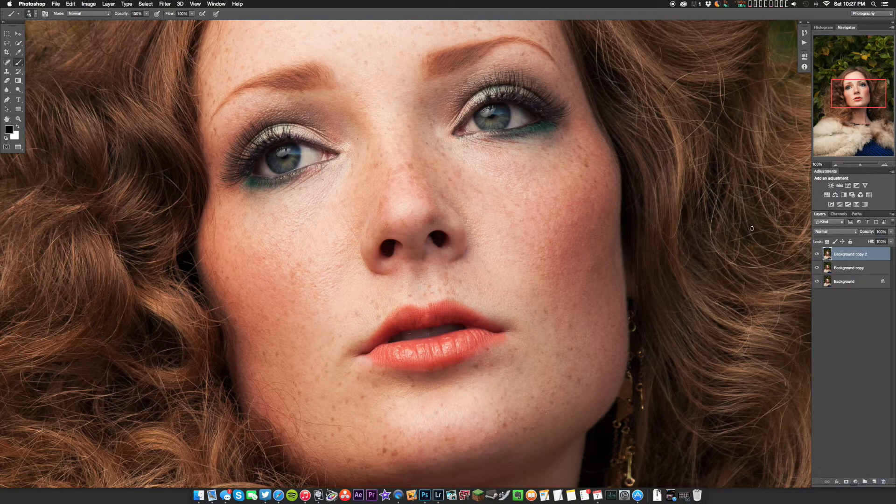
double_click(846, 255)
type("Eyes")
key("Return")
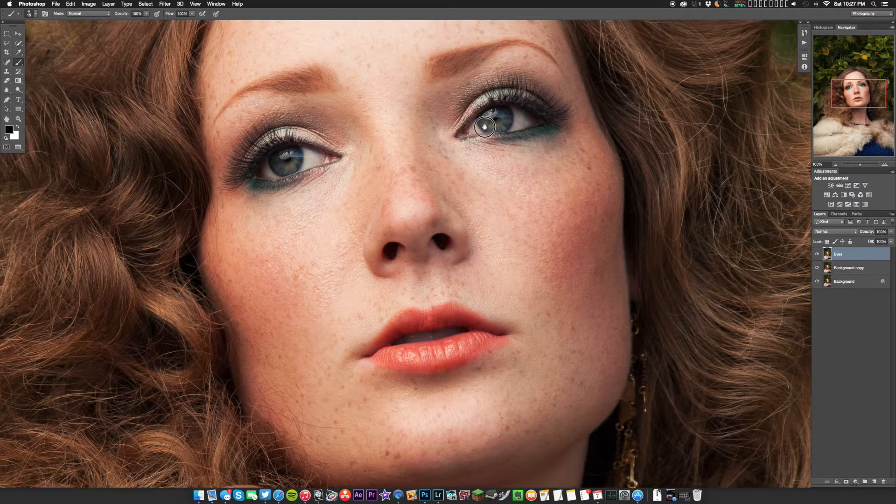
Open a Curves adjustment on the Eyes layer and place its dialog below the enlarged eyes so both stay visible
left_click_drag(483, 124, 539, 141)
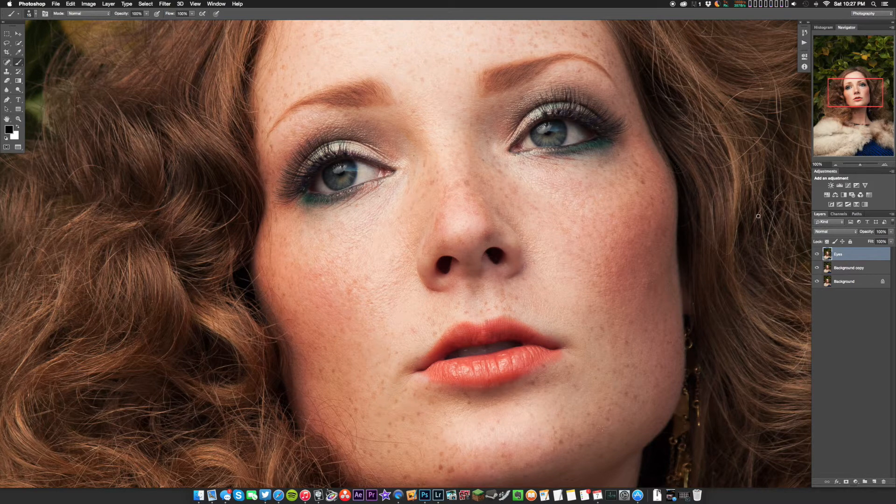
left_click(88, 4)
left_click(143, 23)
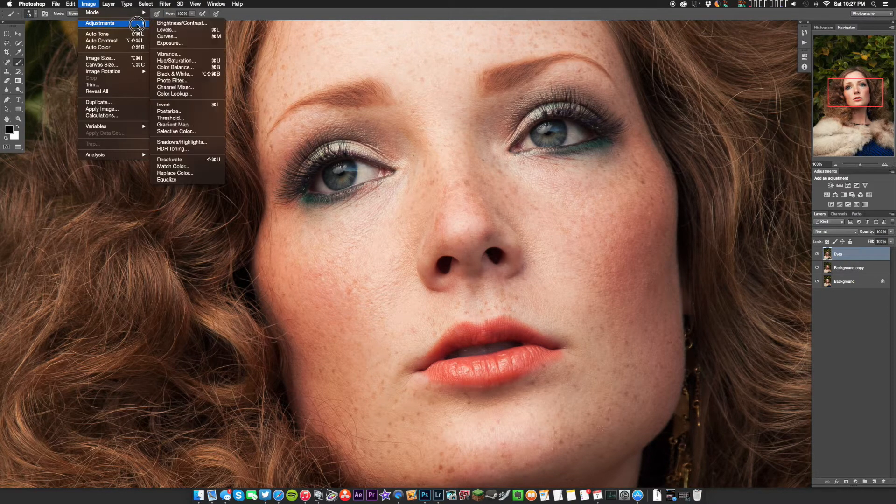
left_click(198, 40)
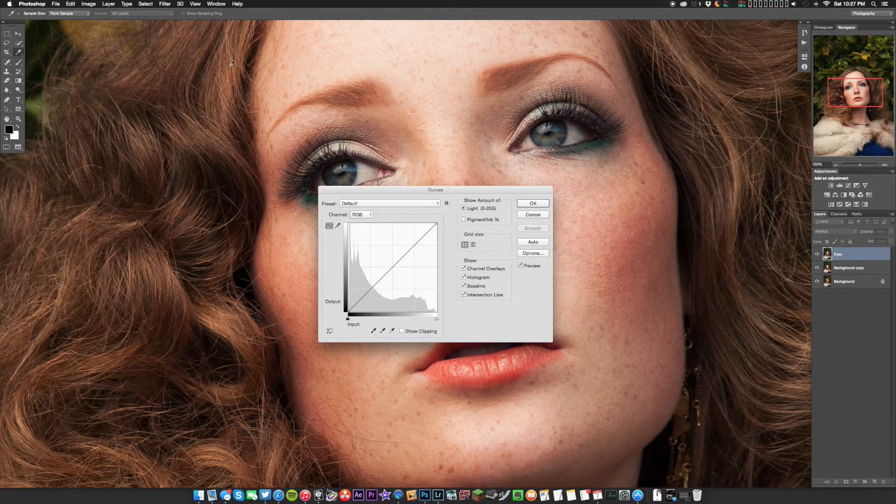
left_click_drag(459, 189, 485, 226)
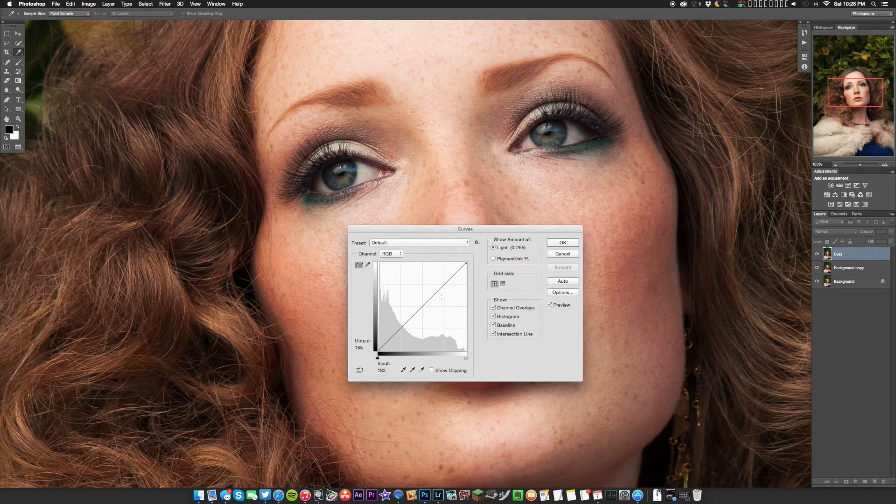
left_click_drag(447, 228, 460, 226)
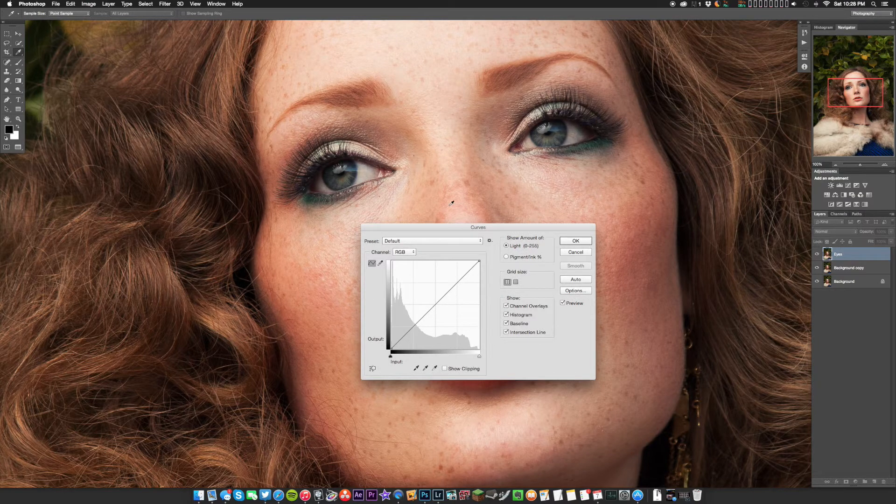
key("super+plus")
left_click_drag(418, 158, 375, 256)
left_click_drag(444, 227, 424, 250)
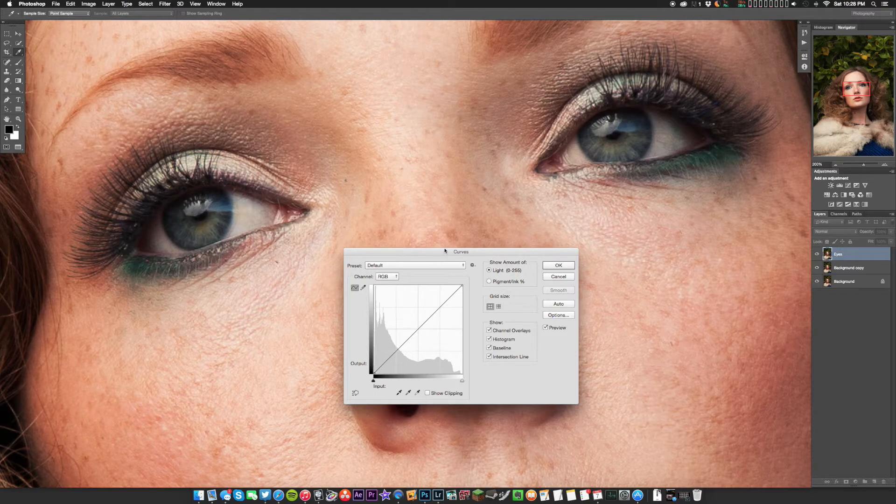
left_click_drag(448, 252, 444, 262)
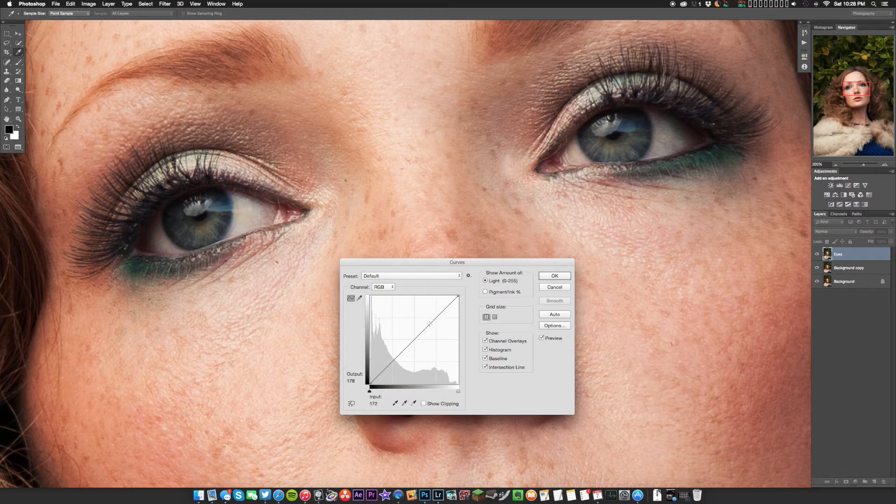
Raise the upper part of the RGB curve with a point at input 165, output 234, to brighten the eyes
mouse_move(415, 339)
left_mouse_down()
mouse_move(393, 320)
mouse_move(432, 355)
mouse_move(410, 343)
left_mouse_up()
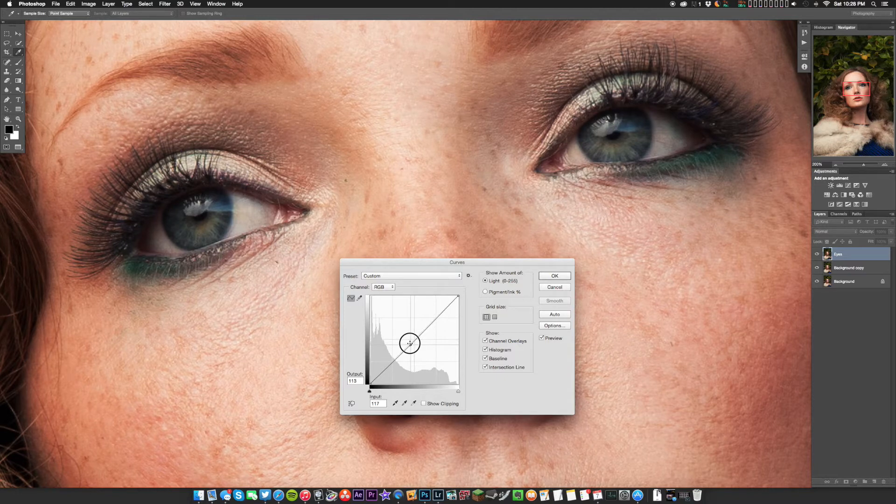
left_click_drag(410, 344, 438, 316)
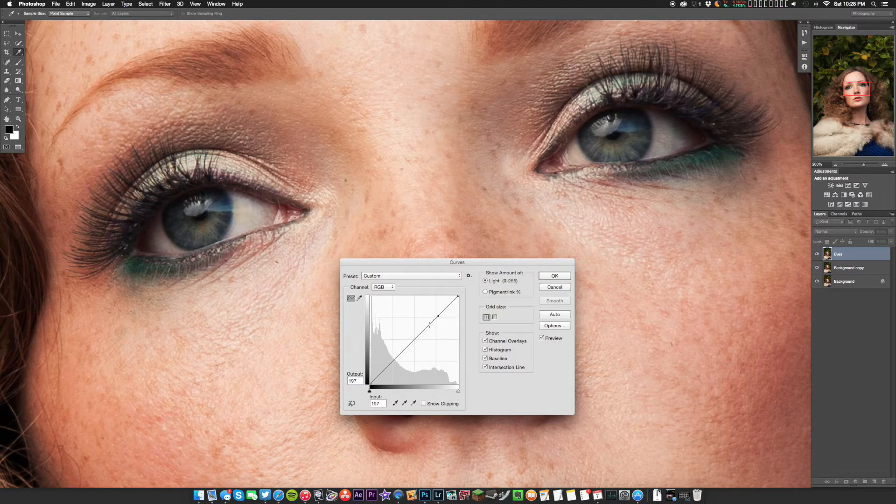
left_click(437, 316)
left_click_drag(437, 316, 429, 304)
left_click(432, 312)
left_click(428, 307)
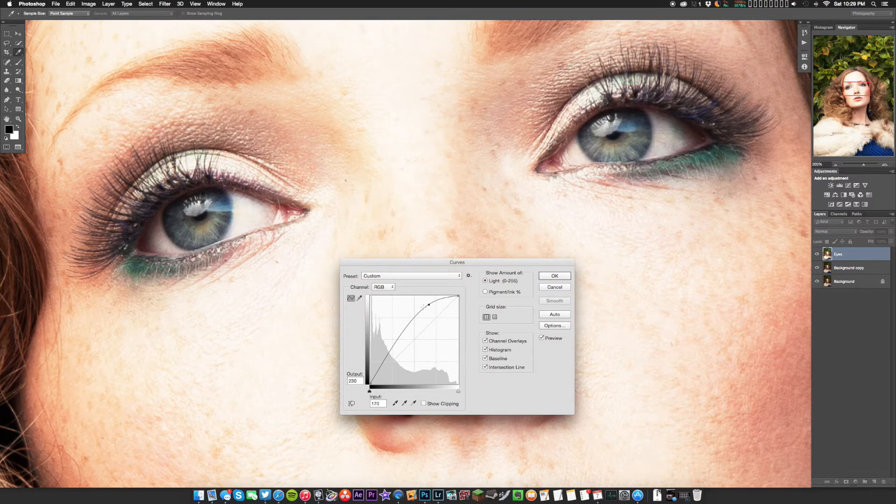
left_click_drag(429, 305, 427, 303)
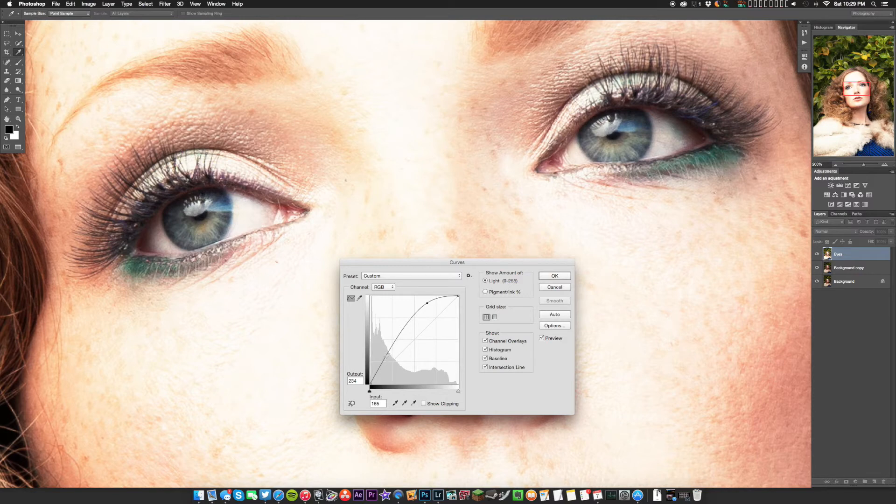
Add a point to the lower part of the RGB curve and pull it down toward the black end to deepen the shadows
left_click(386, 357)
mouse_move(386, 357)
left_mouse_down()
mouse_move(399, 369)
mouse_move(391, 358)
left_mouse_up()
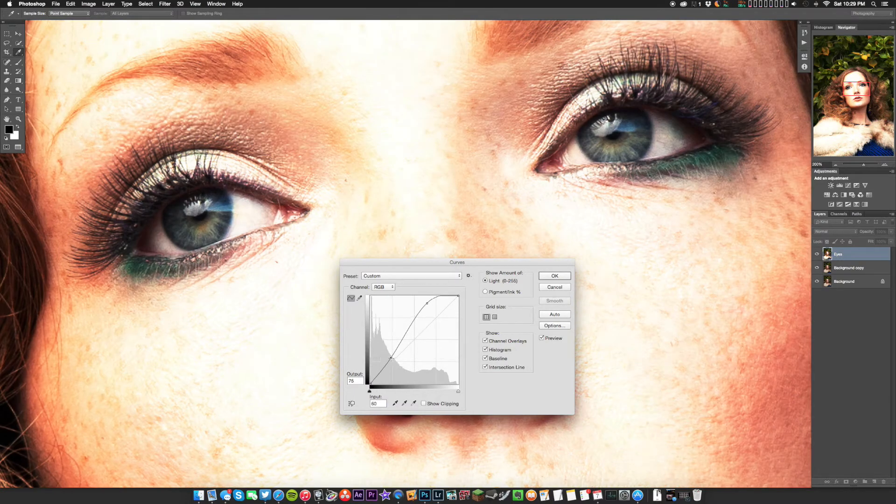
left_click_drag(391, 358, 392, 359)
left_click(408, 328)
left_click_drag(389, 358, 377, 375)
Lift the curve's midtones near input 90, add a point at input 55, output 90, and apply the Curves adjustment
left_click_drag(414, 325, 404, 331)
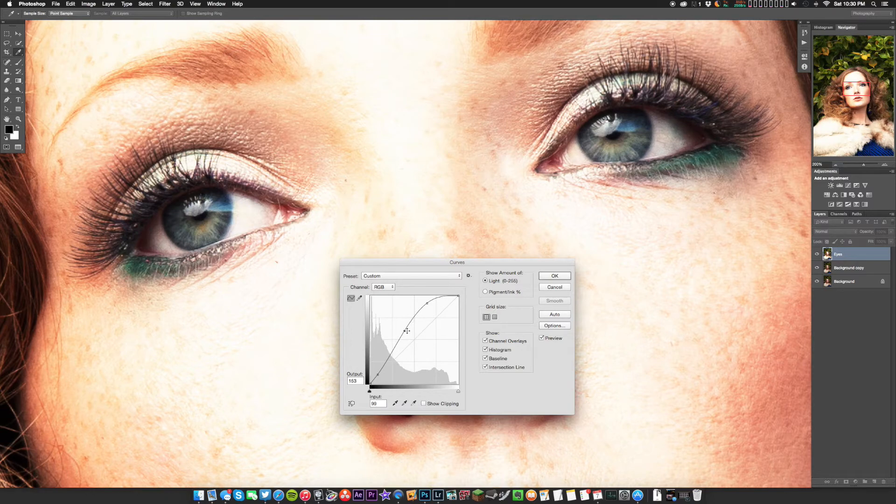
left_click_drag(404, 331, 402, 330)
left_click_drag(427, 301, 389, 353)
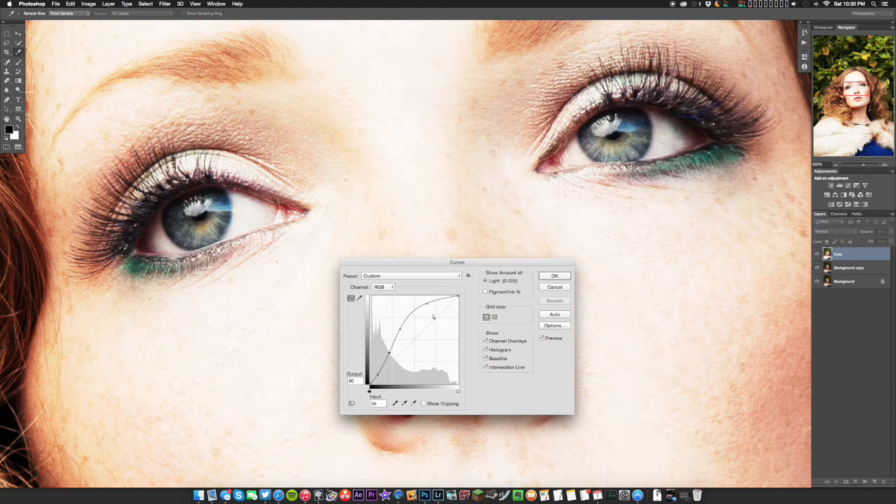
left_click_drag(400, 330, 402, 330)
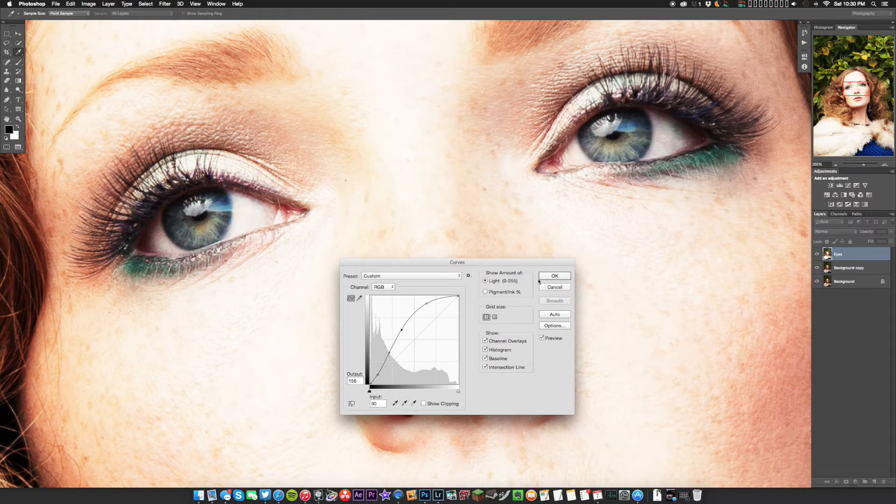
left_click(555, 276)
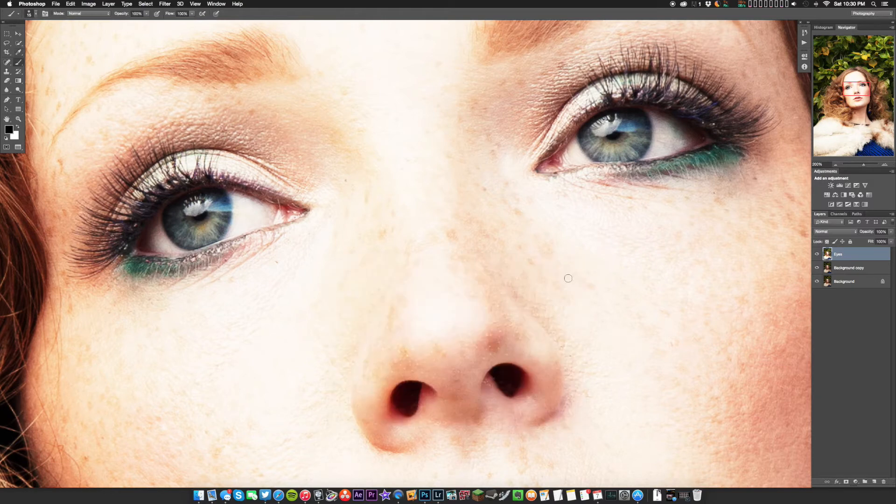
Add a black layer mask to the Eyes layer to hide its brightening across the whole image
key("super+0")
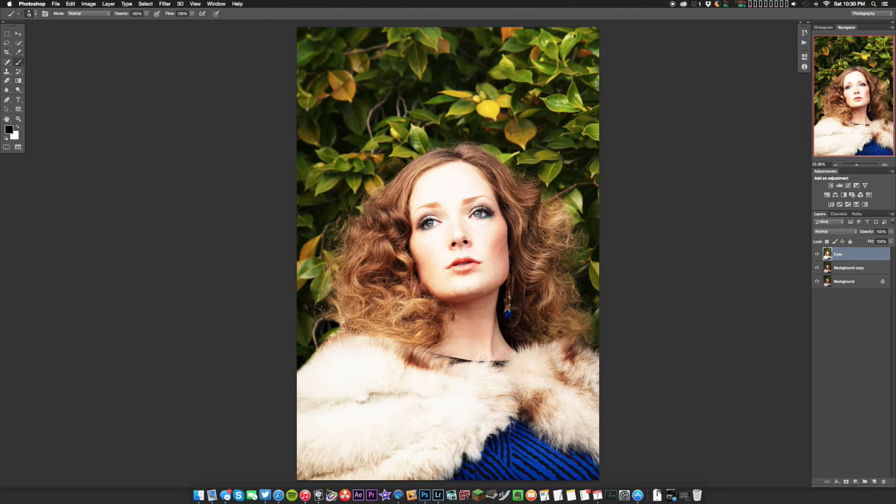
key("super+equal")
key("super+equal")
key("super+equal")
key("super+equal")
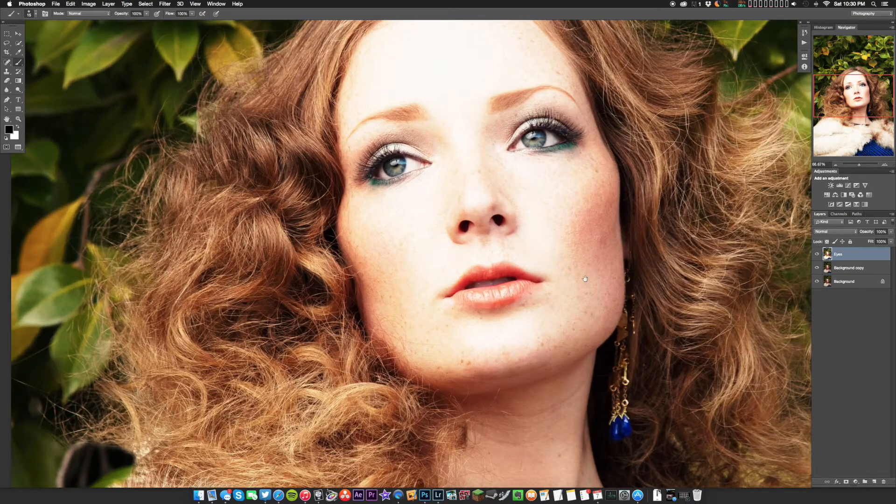
left_click_drag(585, 278, 468, 274)
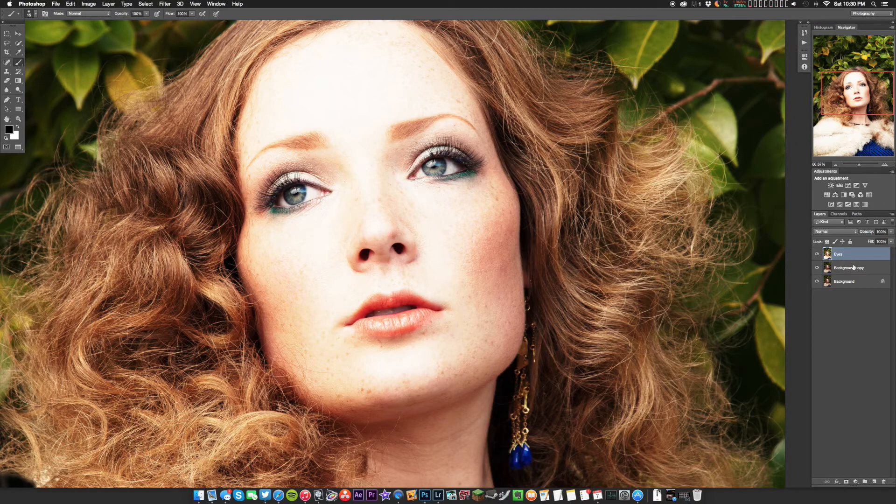
left_click(846, 482, "alt")
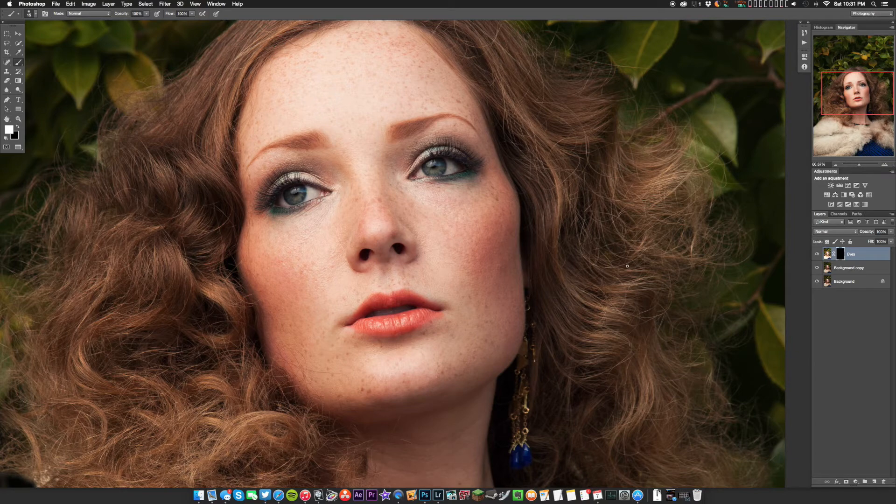
Choose pure white as the foreground colour for brushing on the Eyes layer mask
scroll(590, 226, "left", 3)
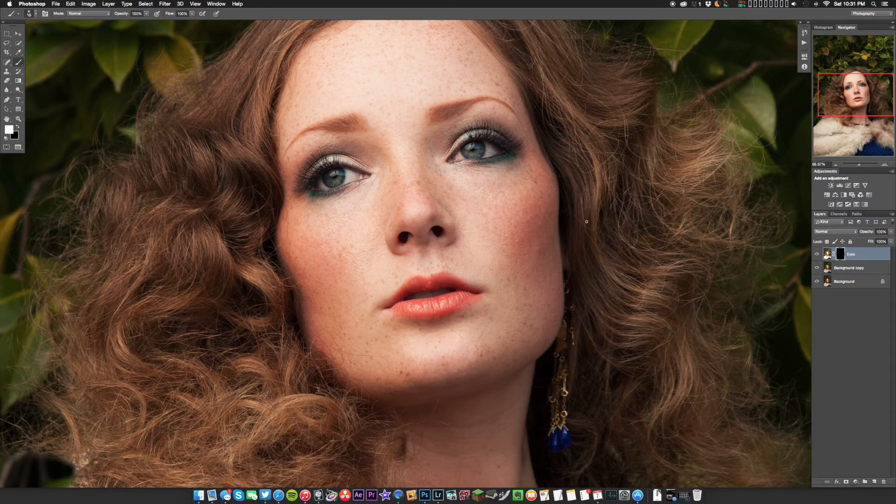
key("super+minus")
key("super+minus")
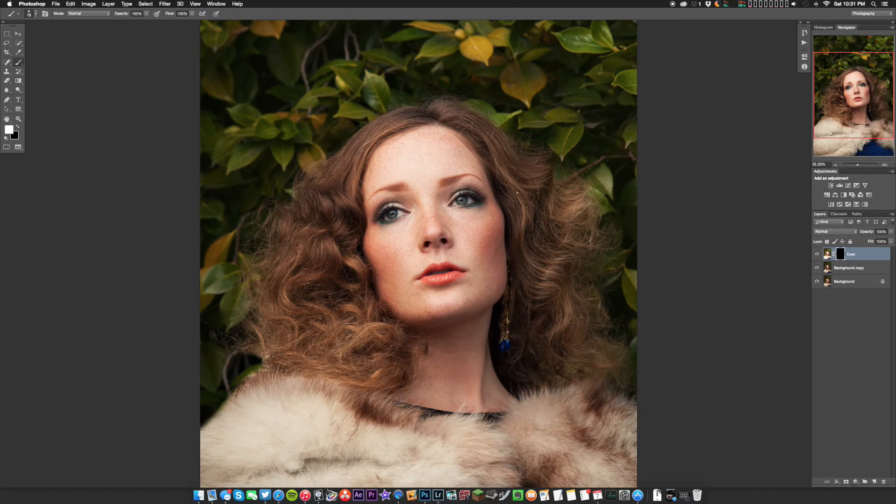
key("super+plus")
key("super+plus")
key("super+plus")
key("super+plus")
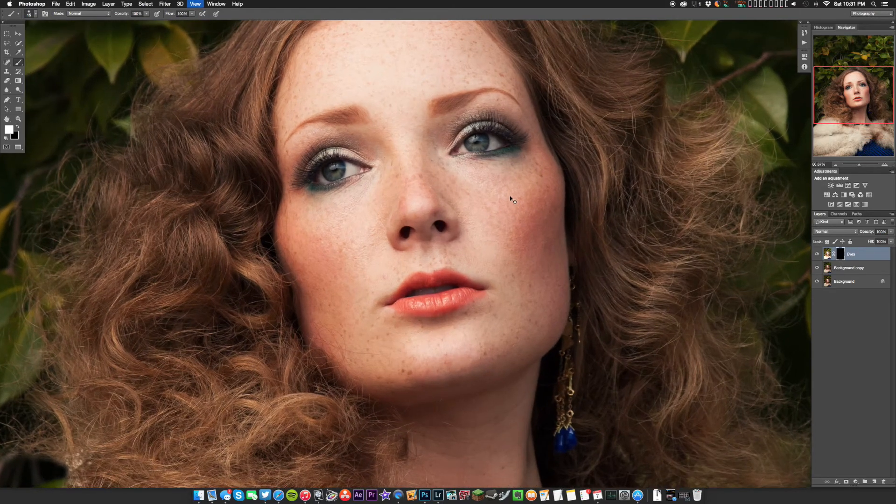
left_click_drag(511, 126, 531, 388)
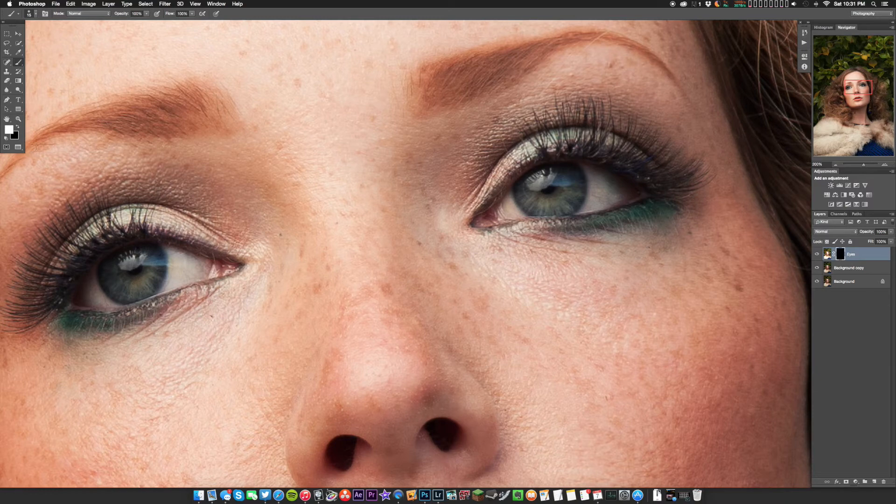
left_click(10, 131)
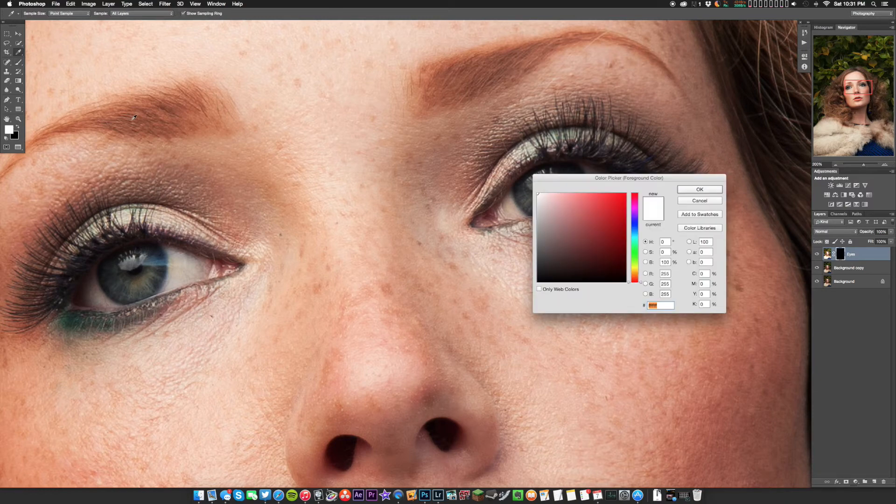
left_click(686, 188)
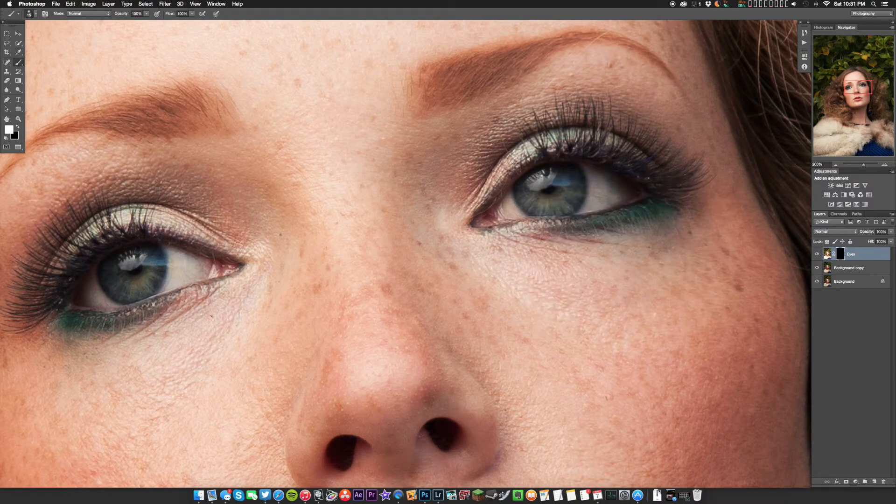
Set up a soft brush at 100% opacity with 0% hardness and a slightly larger size
left_click(146, 14)
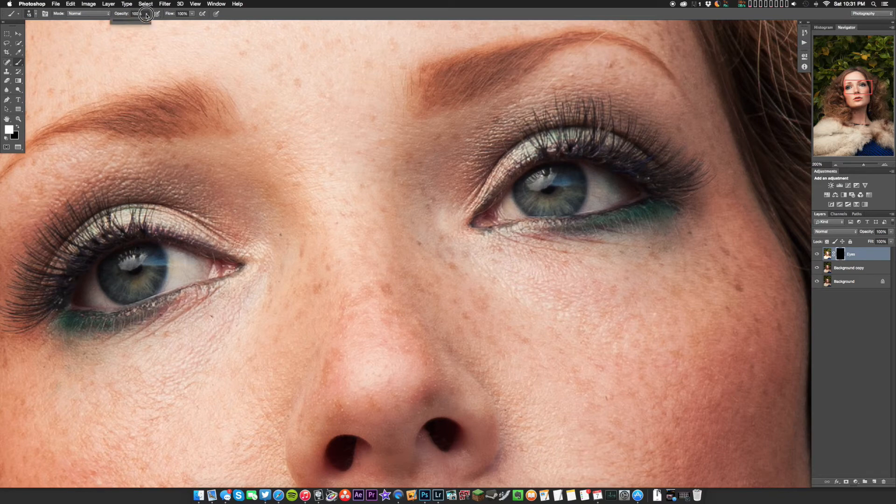
left_click(247, 13)
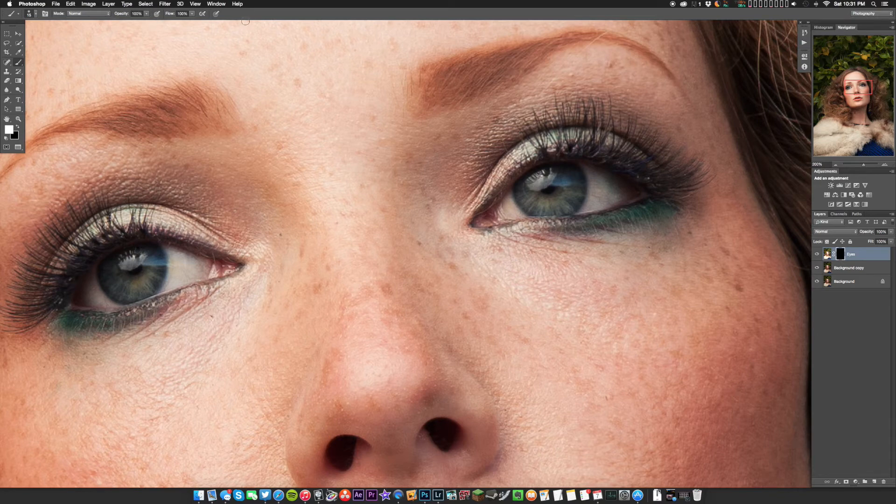
left_click(30, 13)
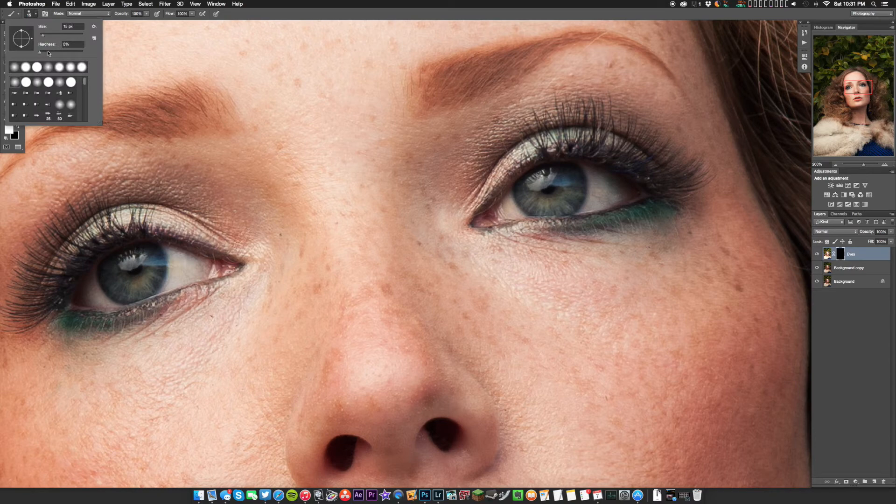
left_click_drag(40, 51, 19, 51)
left_click_drag(40, 36, 45, 35)
left_click(271, 11)
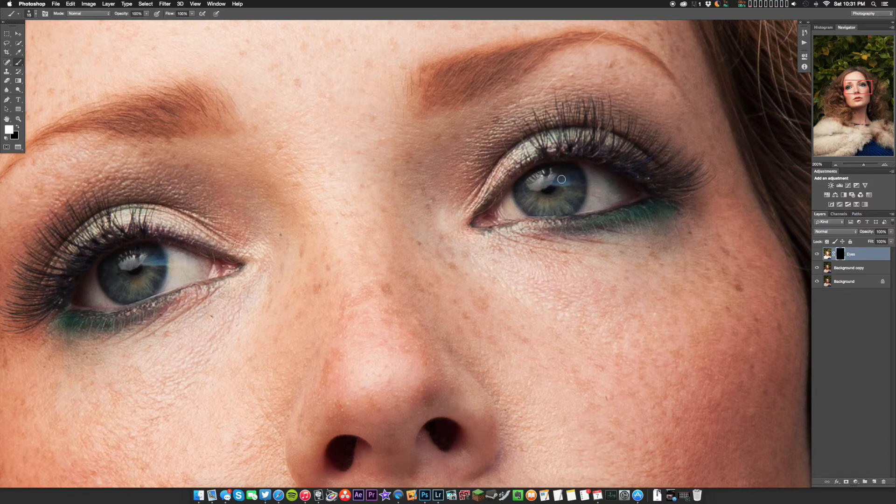
Enlarge the brush and paint white over the irises of both eyes on the Eyes layer mask to reveal the brightening
key("bracketright")
mouse_move(572, 194)
left_mouse_down()
mouse_move(560, 205)
mouse_move(527, 205)
mouse_move(528, 191)
mouse_move(550, 202)
mouse_move(581, 180)
left_mouse_up()
mouse_move(162, 290)
left_mouse_down()
mouse_move(114, 282)
mouse_move(140, 285)
mouse_move(151, 258)
mouse_move(160, 276)
mouse_move(113, 274)
mouse_move(155, 273)
left_mouse_up()
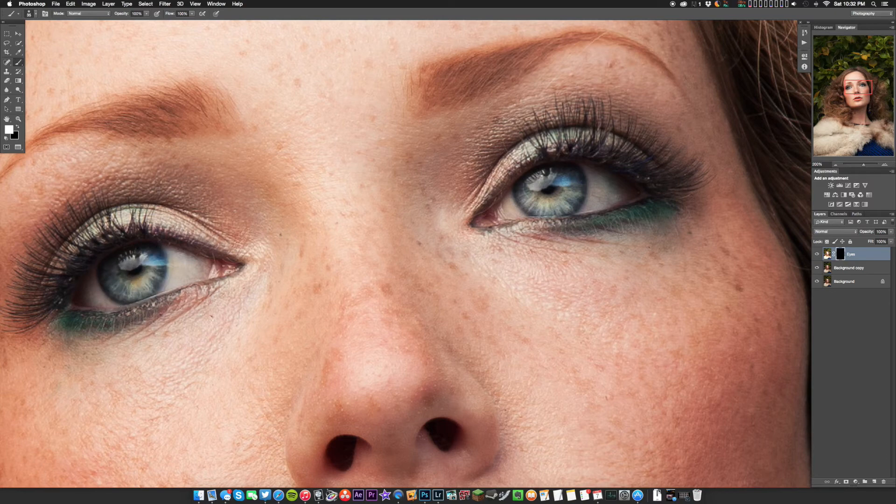
Lower the Eyes layer's opacity to 0% to compare the face with the unbrightened eyes
key("super+0")
key("super+minus")
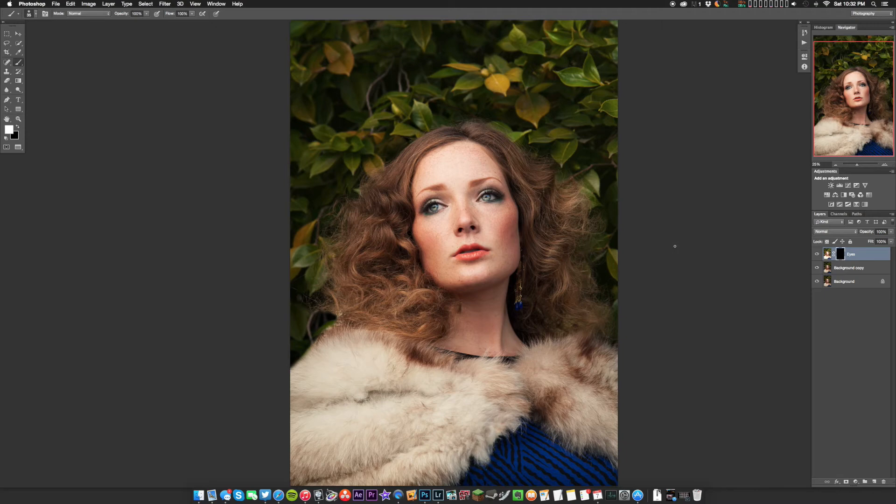
key("super+minus")
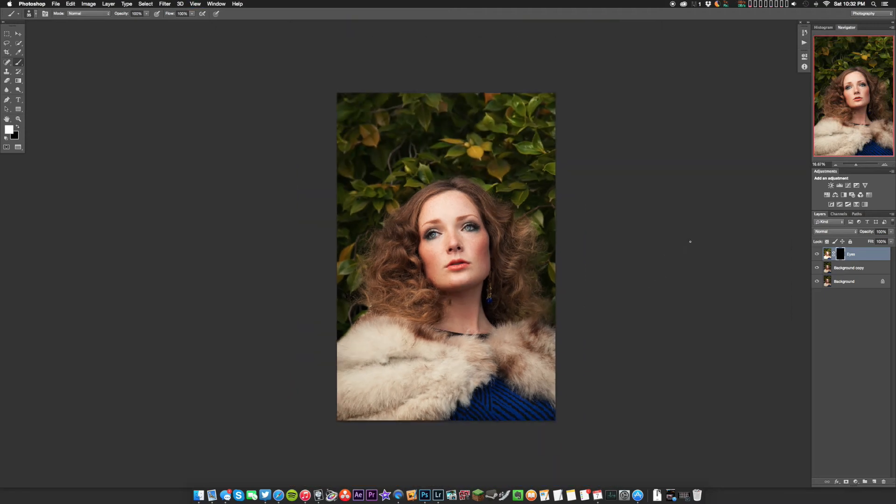
key("super+plus")
key("super+plus")
key("super+plus")
key("super+plus")
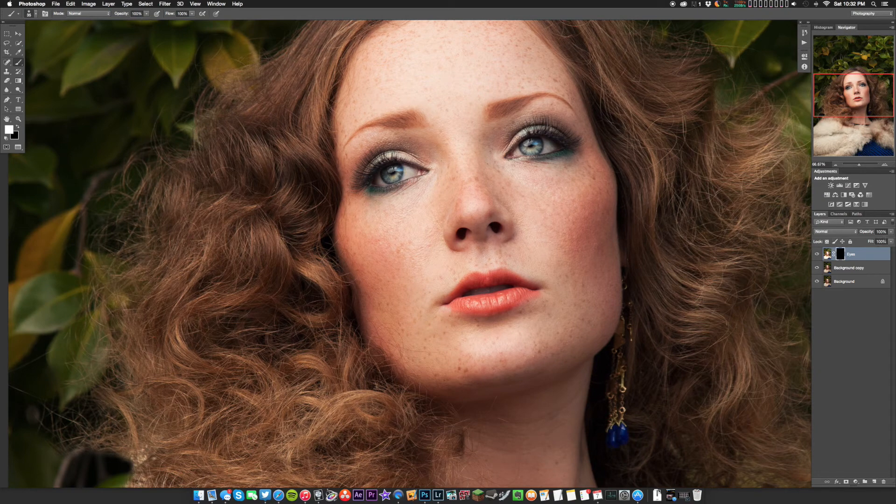
left_click(891, 232)
left_click_drag(890, 241, 817, 240)
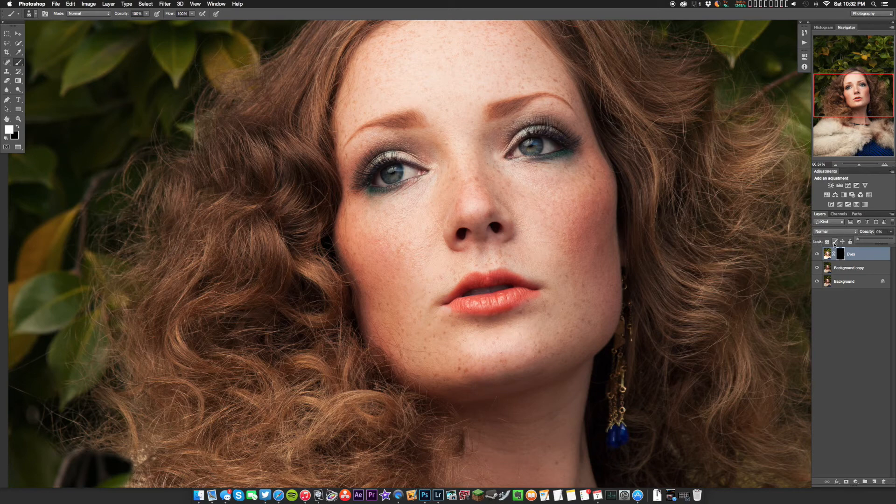
Raise the Eyes layer's opacity to roughly half strength
key("super+0")
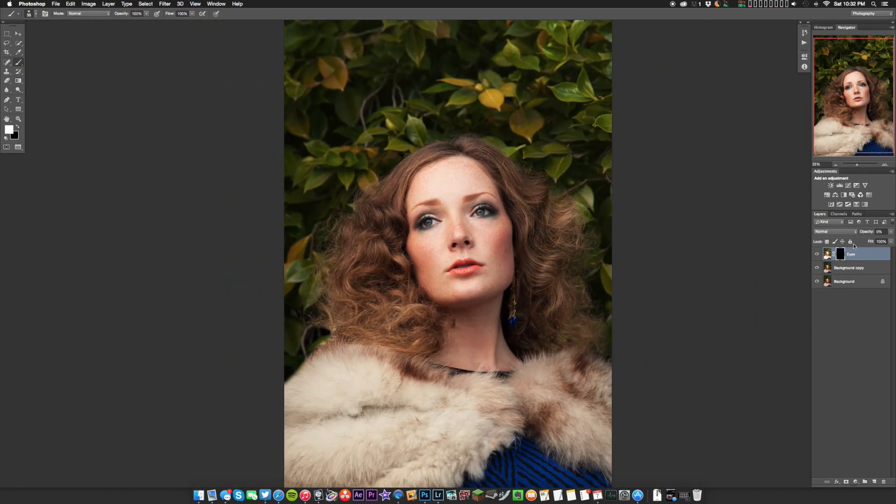
left_click(891, 233)
left_click_drag(866, 241, 876, 241)
Drop the Eyes layer's opacity to 0% for a close comparison of the eyes, and raise it to 57%
key("super+equal")
key("super+equal")
key("super+equal")
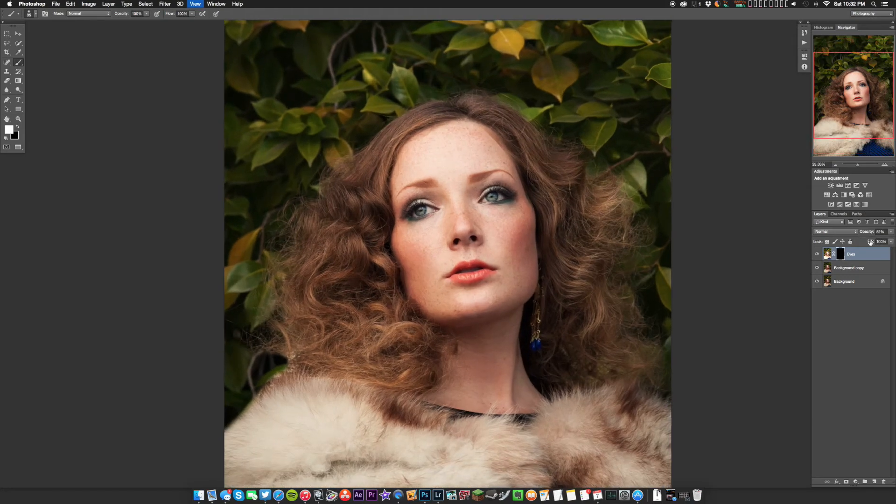
left_click_drag(876, 239, 834, 240)
key("super+equal")
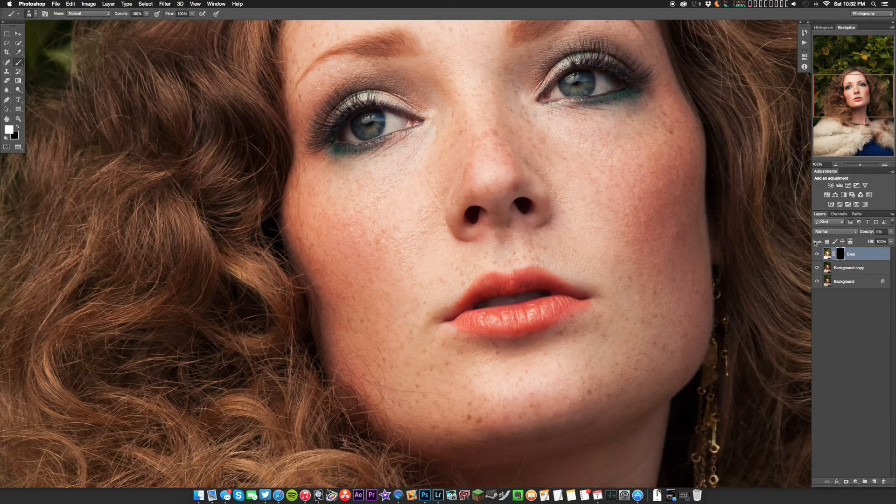
left_click_drag(708, 279, 656, 306)
left_click(889, 231)
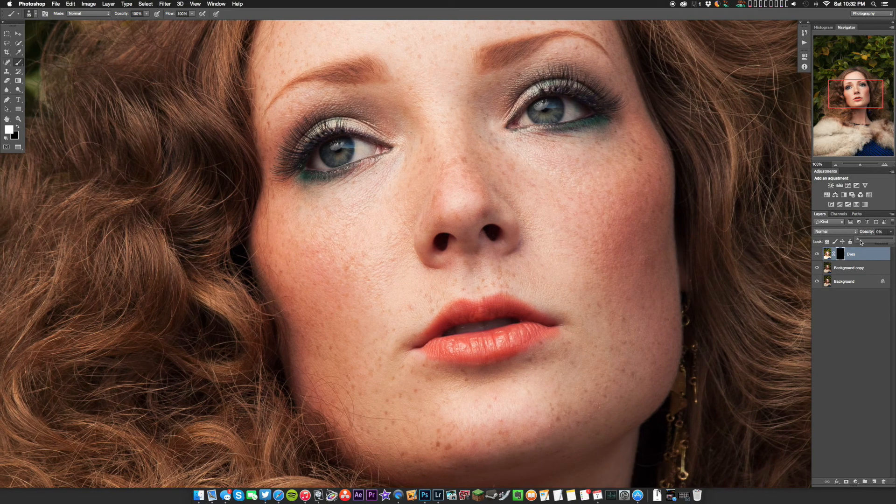
left_click_drag(864, 239, 877, 241)
Toggle the Eyes layer's visibility repeatedly to compare the whole portrait with and without the eye brightening
key("super+0")
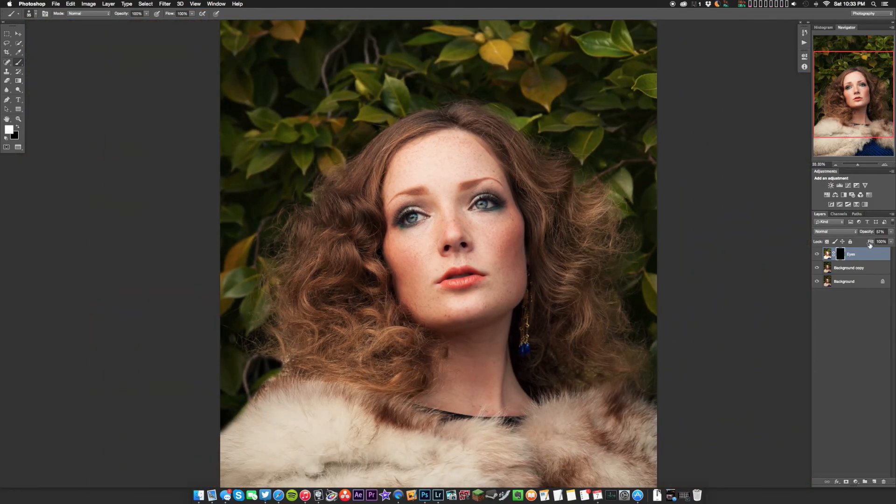
key("super+minus")
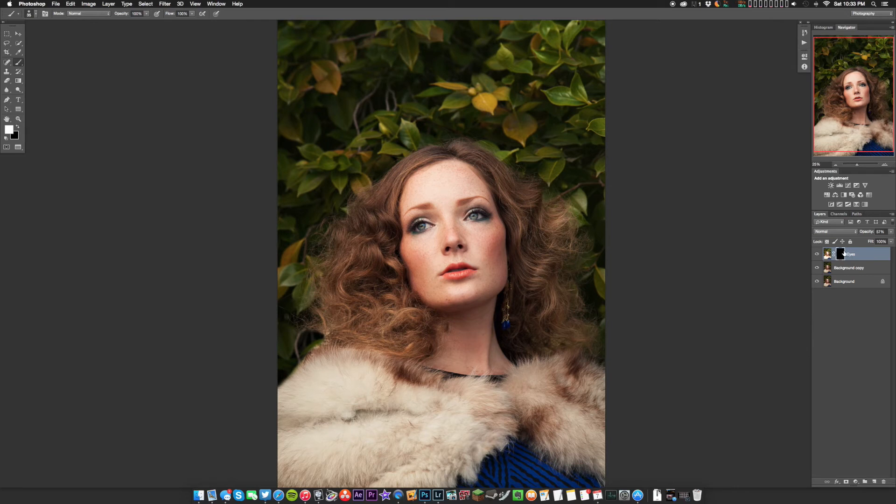
left_click(819, 255)
left_click(819, 255)
left_click(819, 254)
left_click(819, 254)
left_click(820, 254)
left_click(819, 254)
key("super+minus")
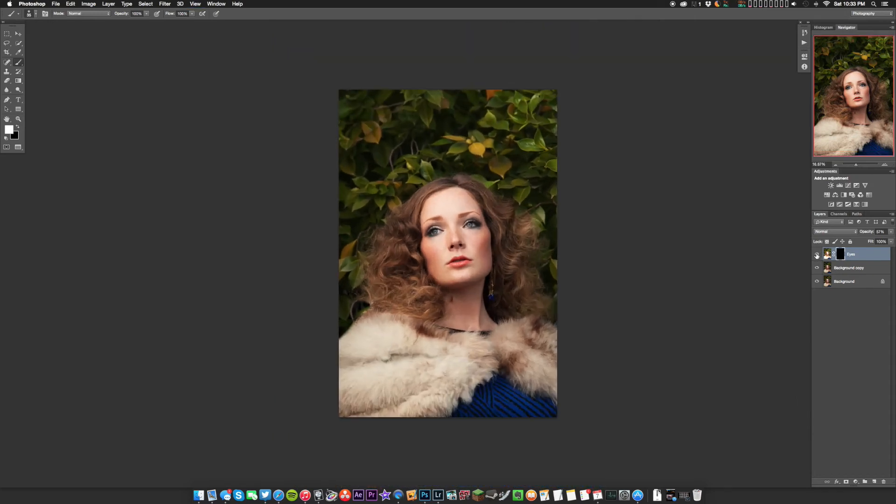
Raise the Eyes layer's opacity to 79%
key("super+plus")
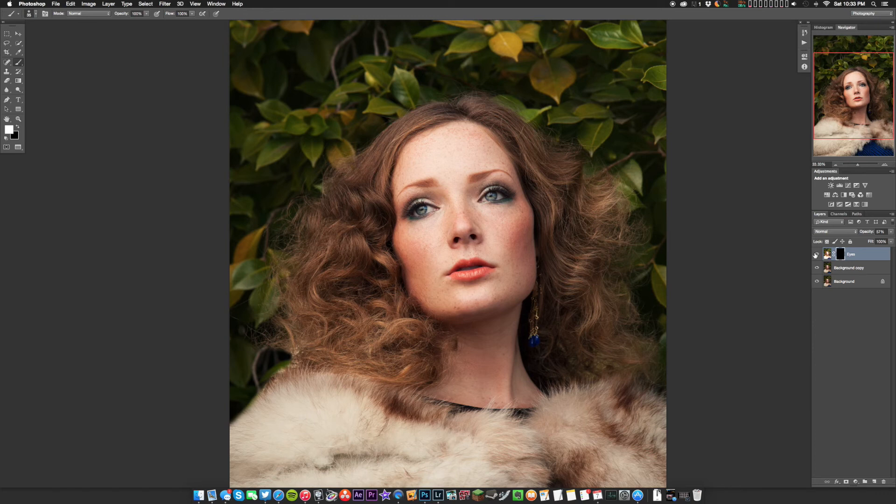
left_click(891, 232)
left_click_drag(881, 241, 884, 241)
key("super+minus")
key("super+minus")
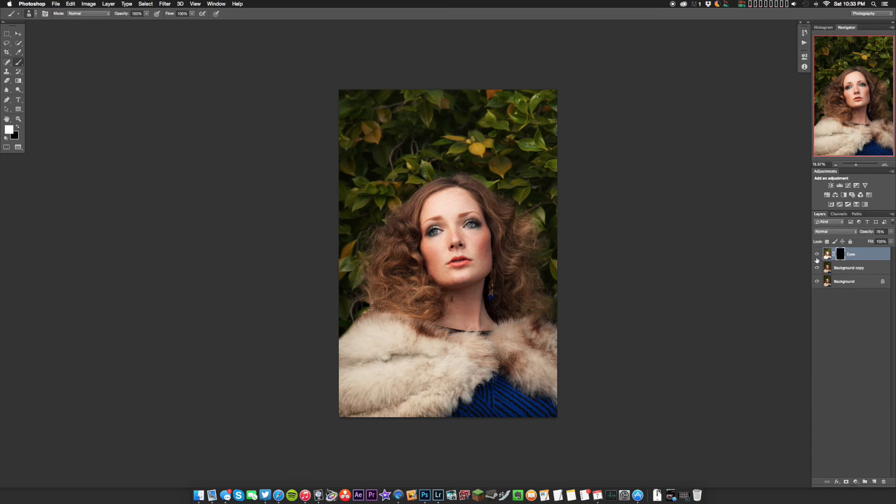
left_click(890, 231)
left_click_drag(885, 239, 884, 239)
Compare the Eyes layer hidden and shown, and examine the brightened eyes both close up and in the full portrait
left_click(817, 255)
left_click(818, 255)
left_click(817, 255)
left_click(818, 255)
key("super+plus")
key("super+plus")
key("super+plus")
key("super+plus")
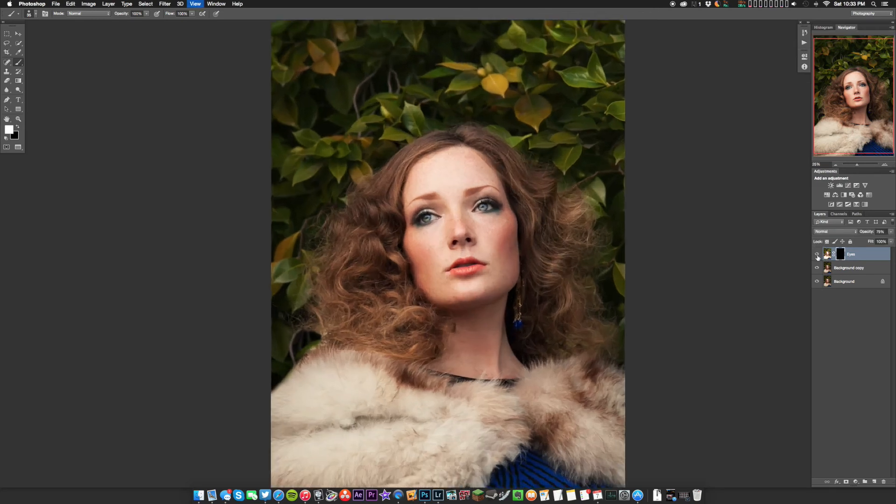
key("space")
left_click_drag(624, 236, 620, 243)
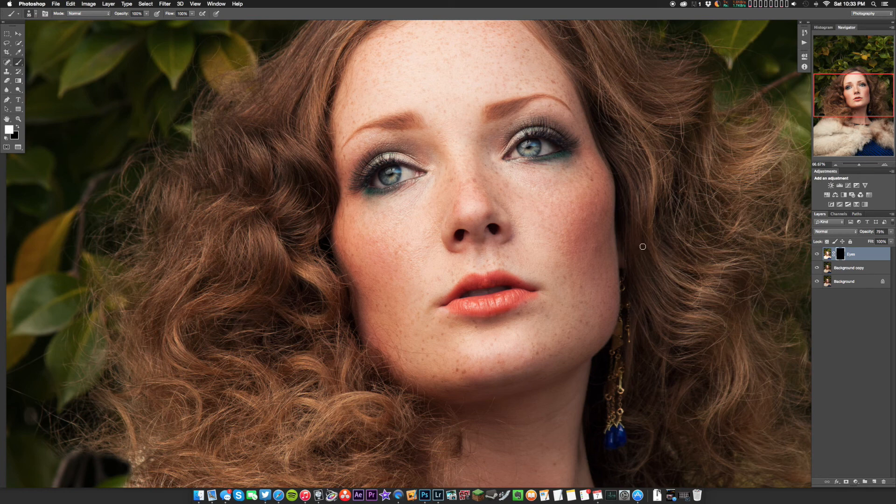
scroll(664, 252, "up", 3)
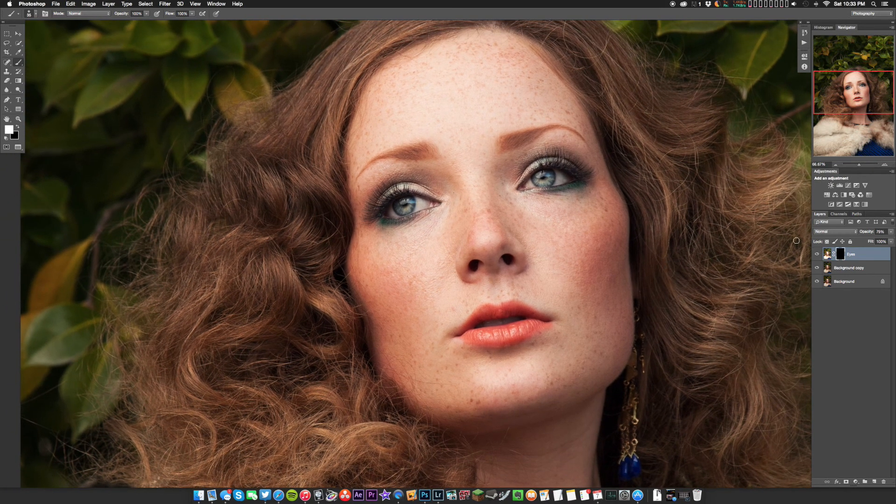
key("super+0")
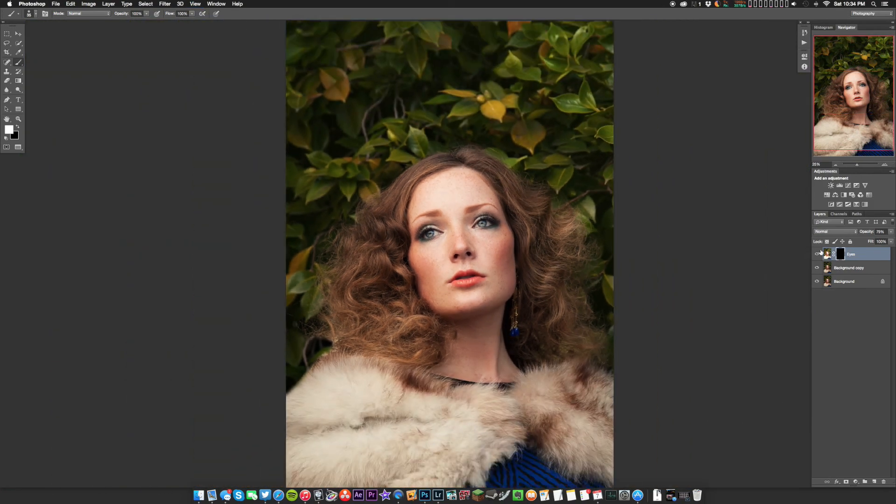
Hide and show the Eyes layer on the small full-portrait view, and check the brightened eyes again closer up
left_click(817, 255)
key("super+minus")
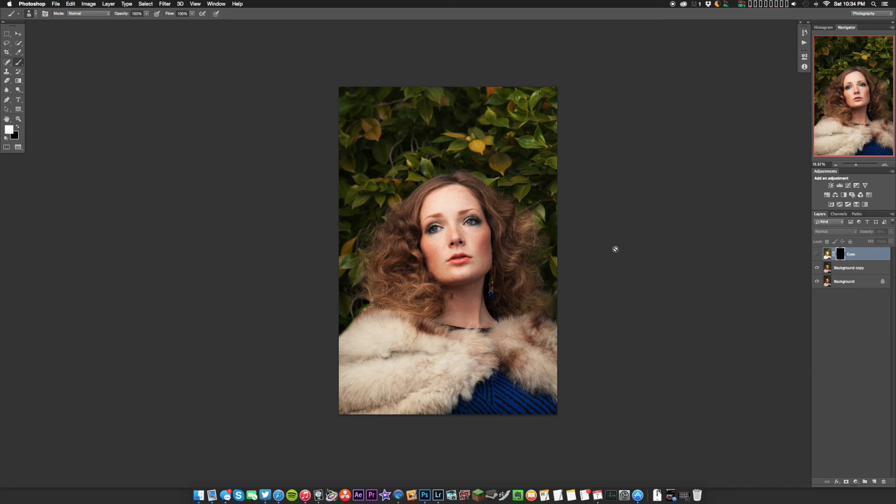
left_click(817, 254)
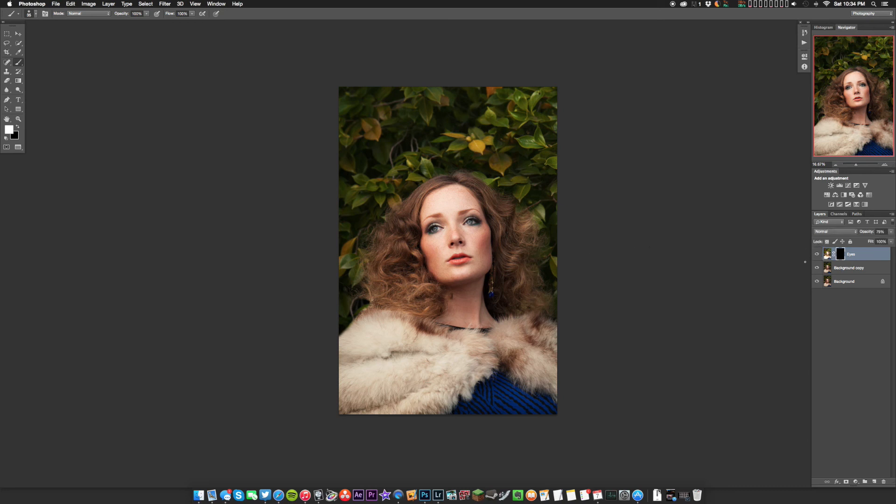
left_click(817, 254)
left_click(817, 254)
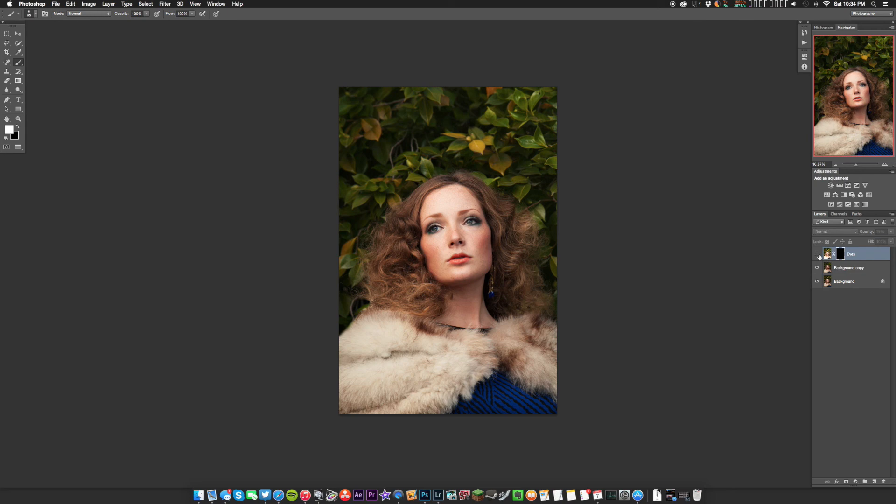
key("super+equal")
key("super+equal")
key("super+equal")
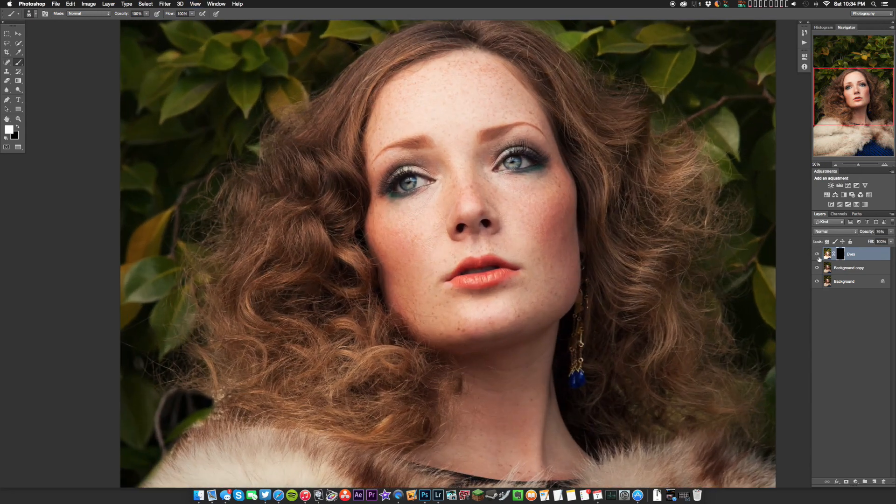